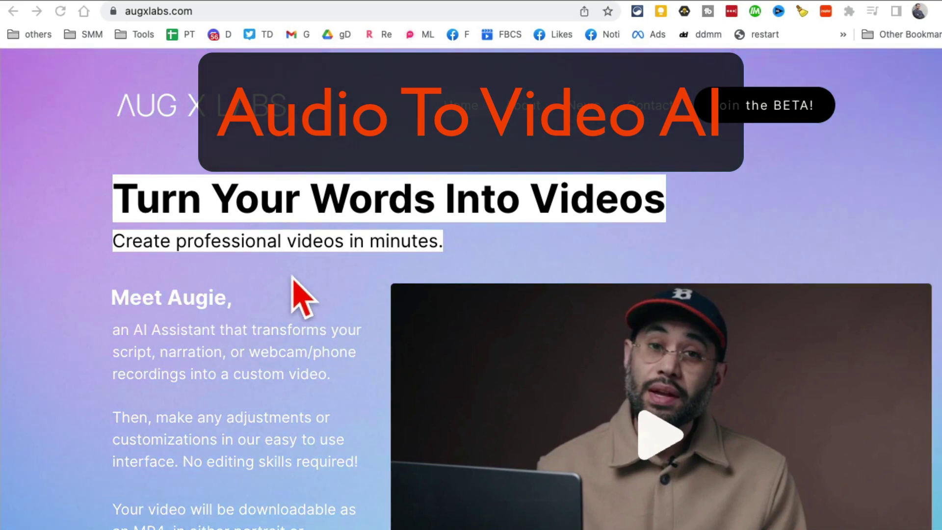
Select 'Words', 'Videos' and the full heading on the landing page, then the site address
triple_click(512, 205)
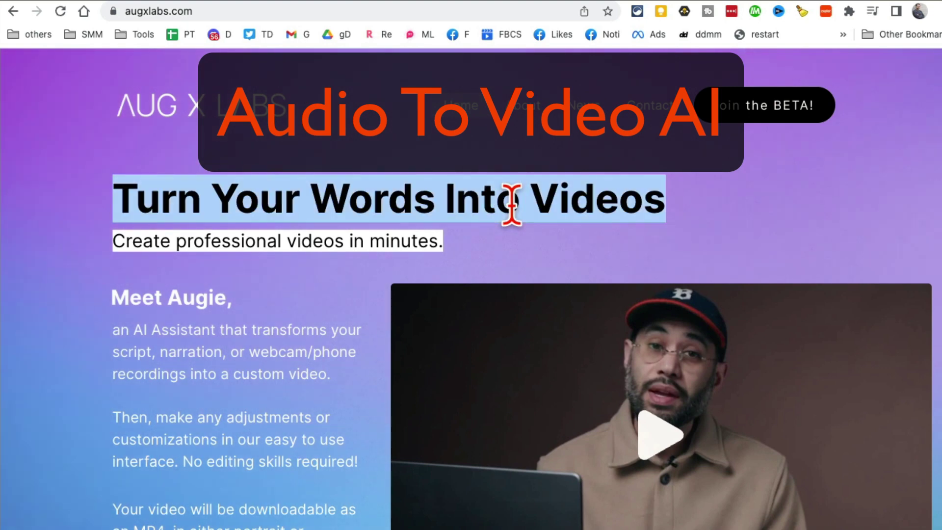
double_click(405, 196)
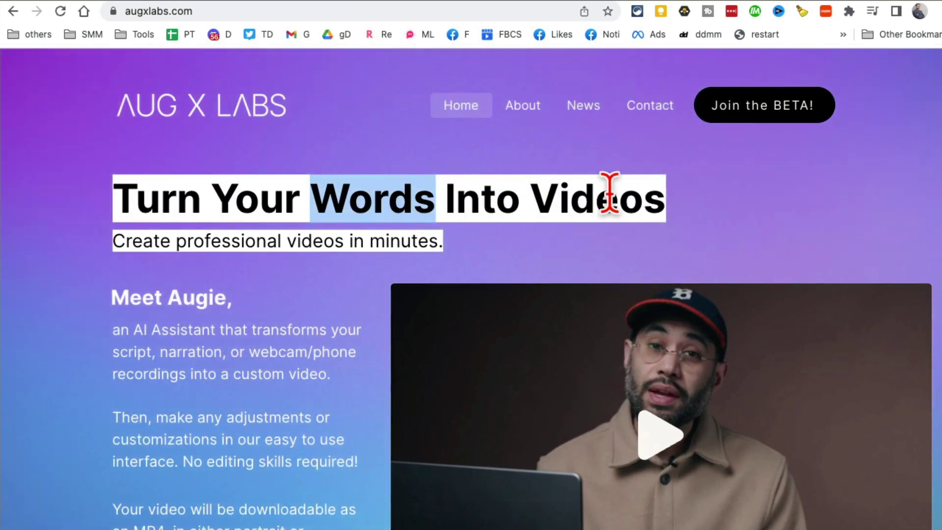
double_click(610, 197)
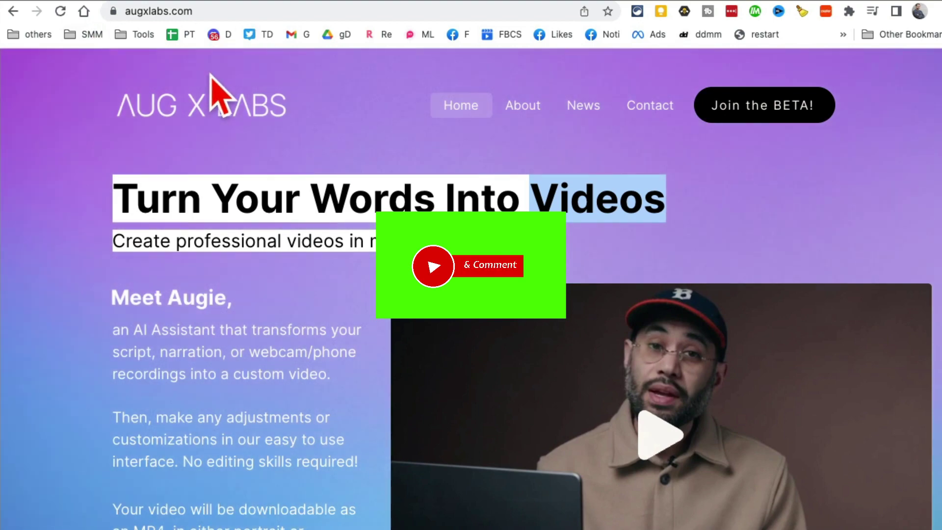
left_click(220, 10)
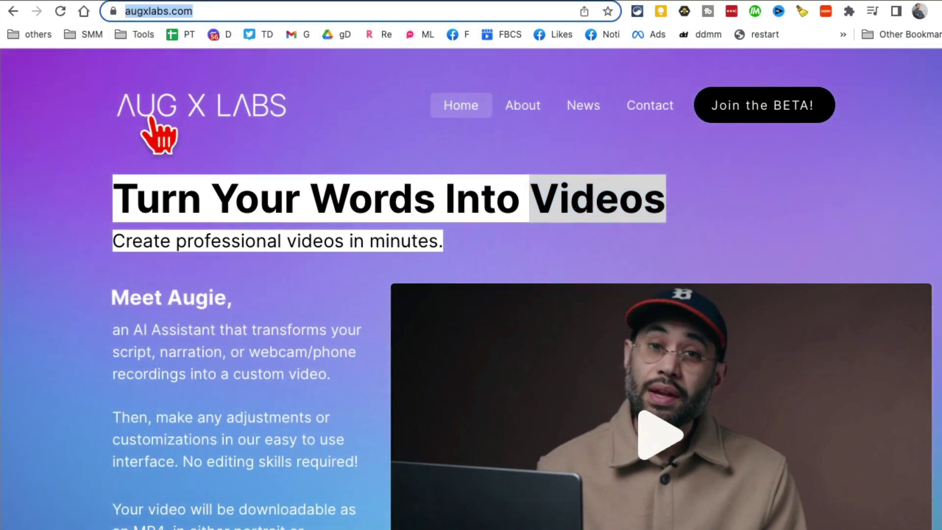
Scroll down and highlight the paragraph describing the AI Assistant
scroll(273, 330, "down", 2)
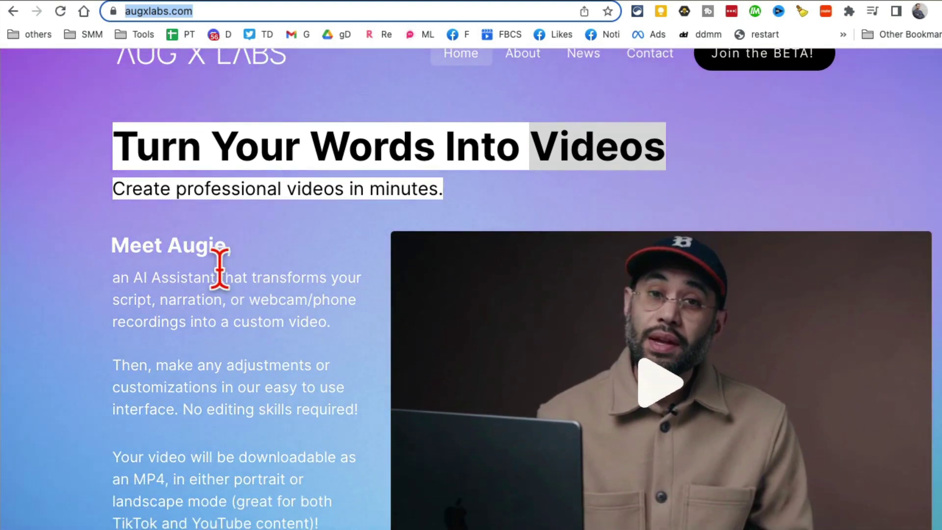
left_click(200, 248)
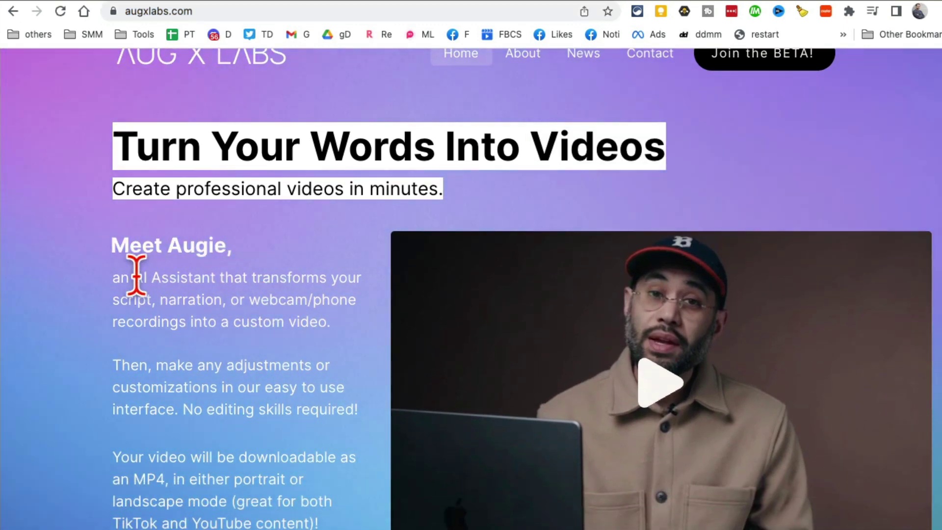
left_click_drag(136, 276, 326, 360)
scroll(326, 360, "down", 3)
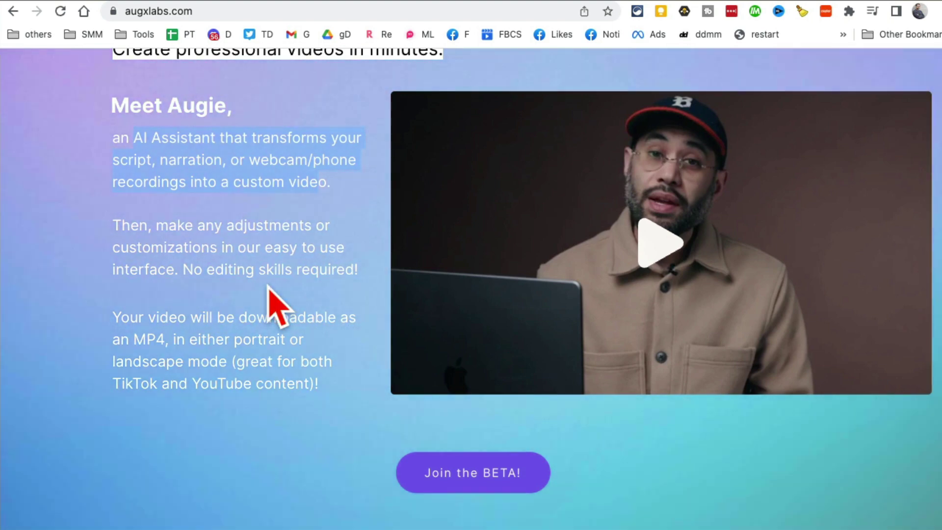
scroll(269, 289, "down", 2)
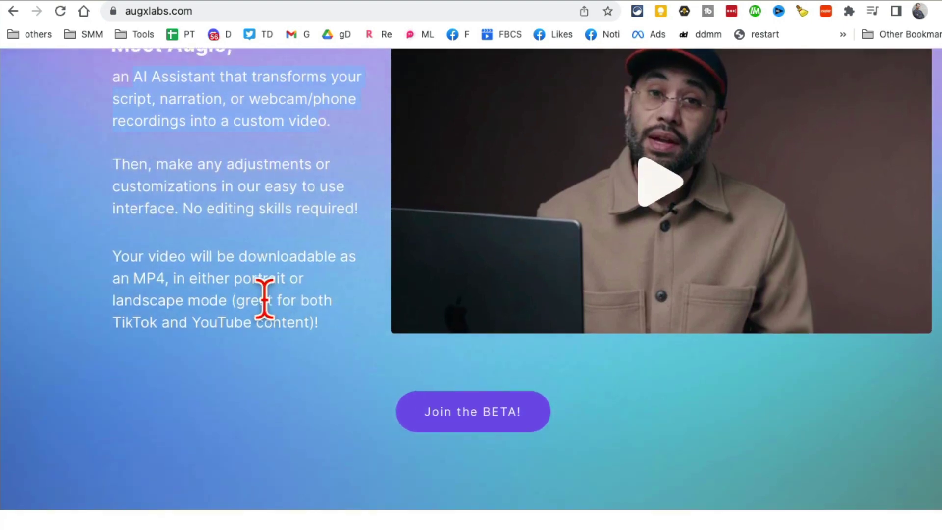
left_click(130, 270)
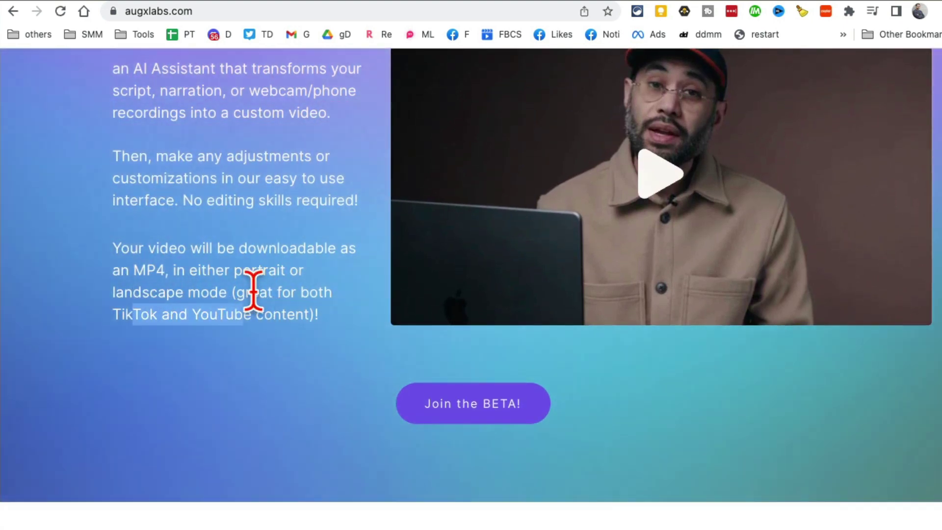
Scroll through the page, join the Augie beta, and start creating a new video
scroll(254, 293, "down", 8)
scroll(434, 347, "down", 5)
scroll(620, 363, "up", 3)
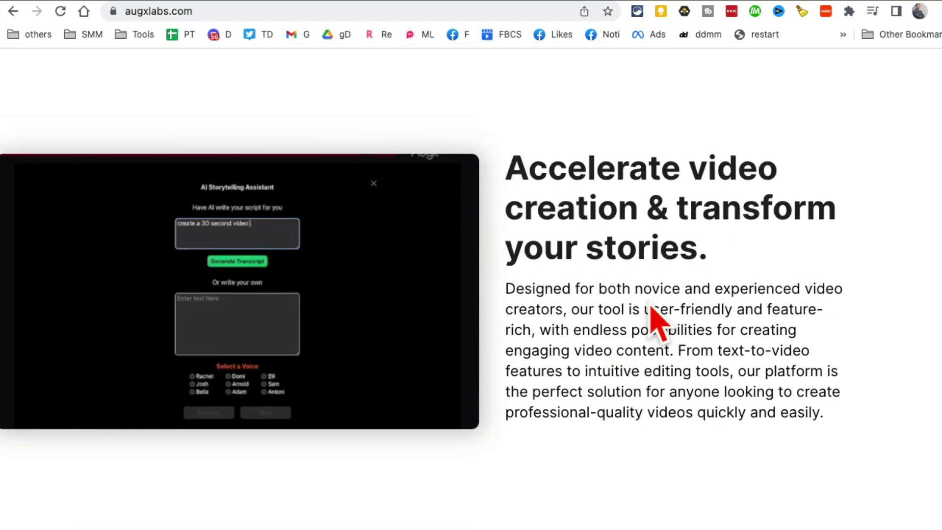
scroll(657, 326, "down", 10)
scroll(664, 309, "down", 1)
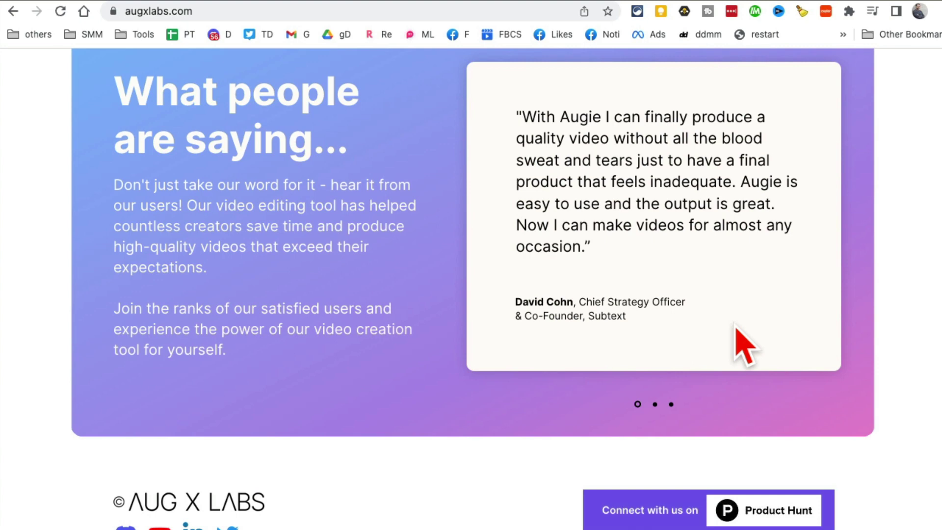
scroll(745, 346, "down", 1)
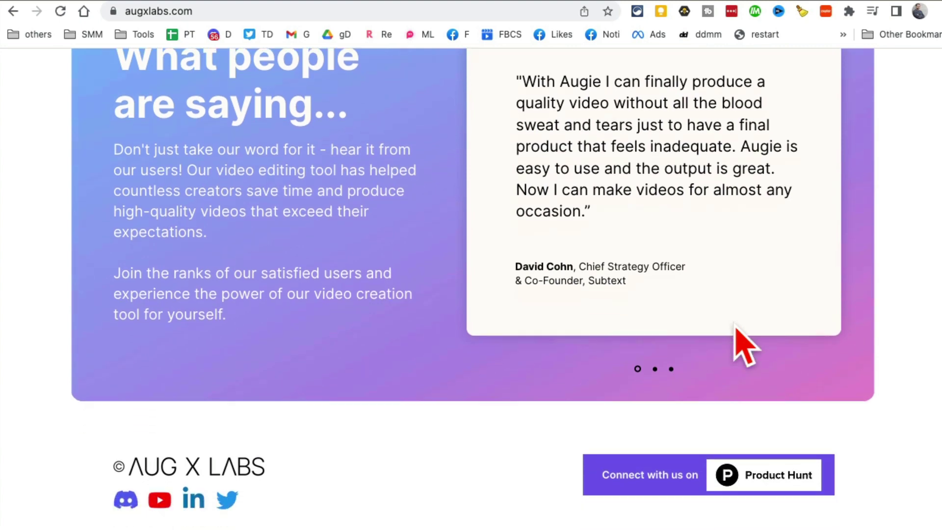
scroll(745, 346, "up", 7)
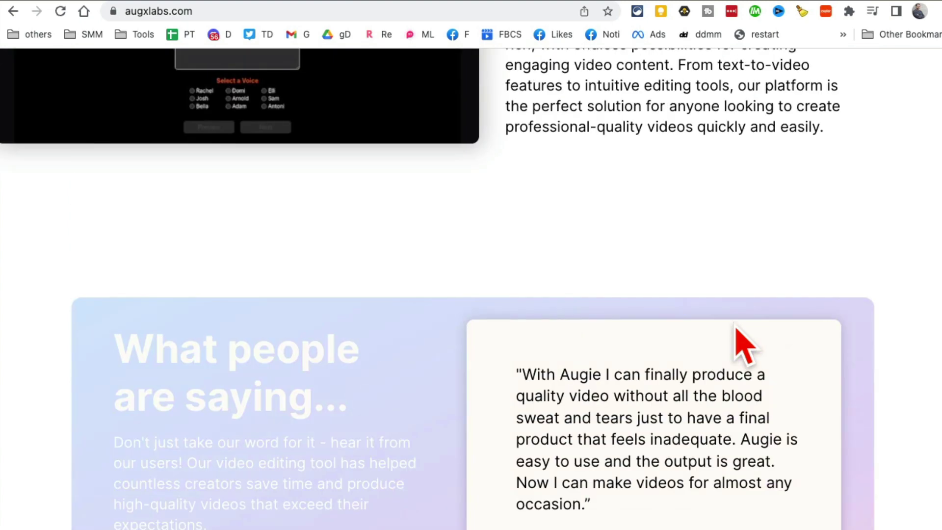
scroll(745, 347, "up", 20)
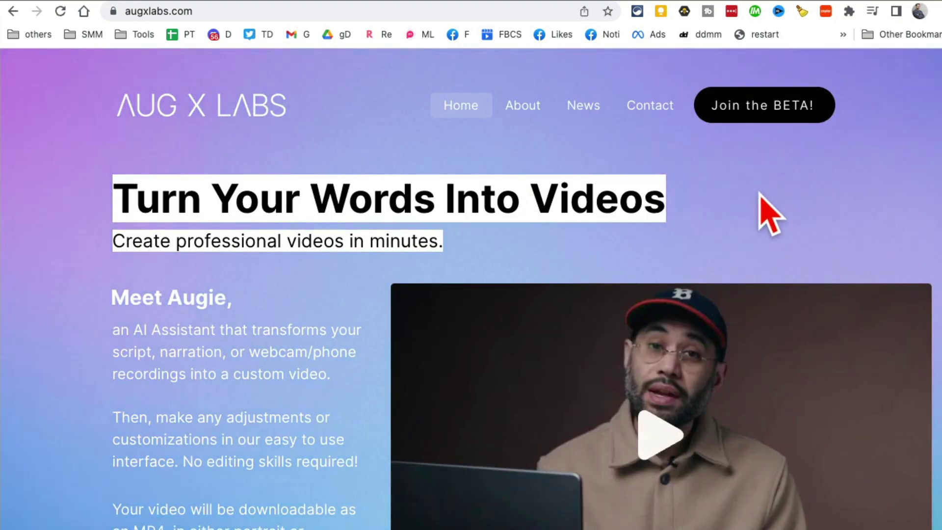
left_click(754, 111)
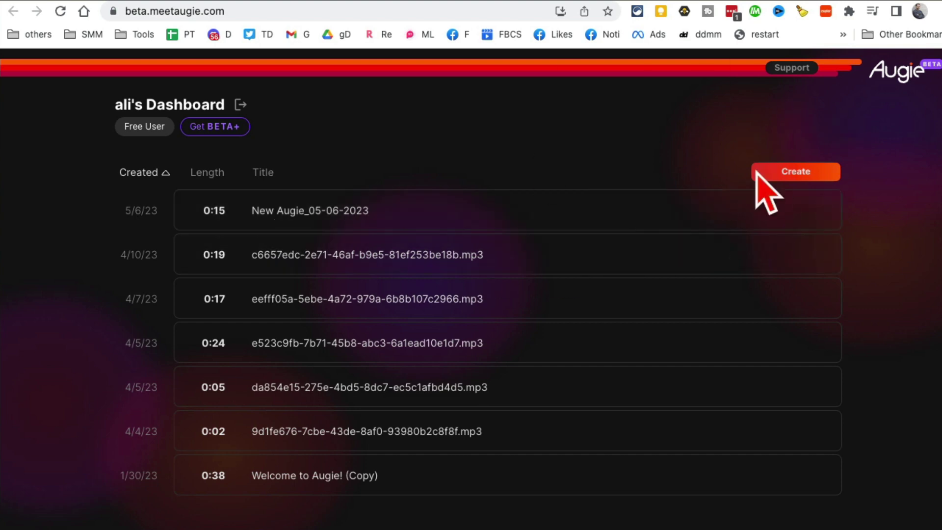
left_click(798, 175)
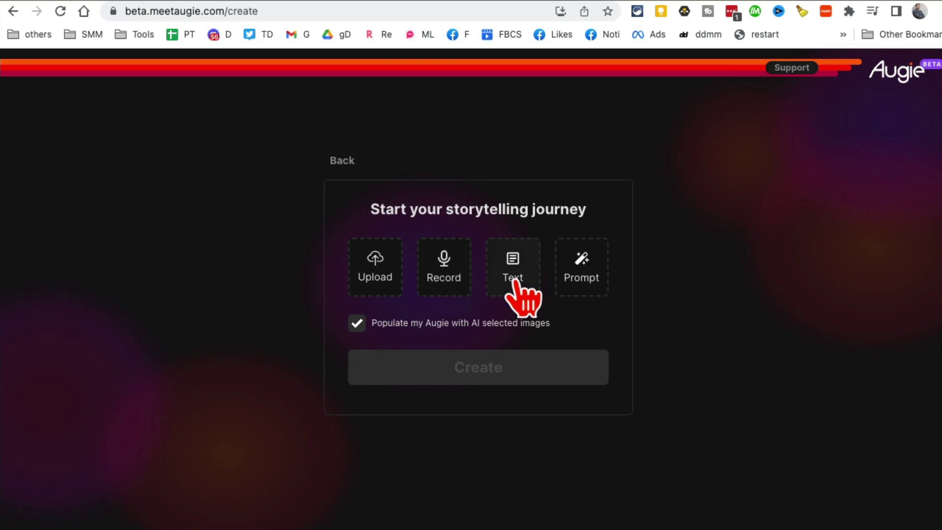
Record a 16-second voice narration and continue with it as recording.mp3
left_click(445, 287)
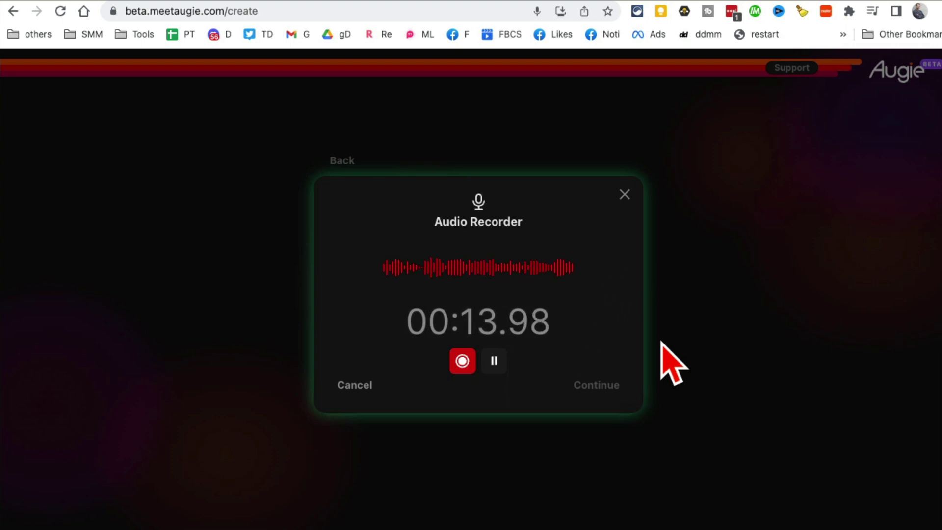
left_click(463, 361)
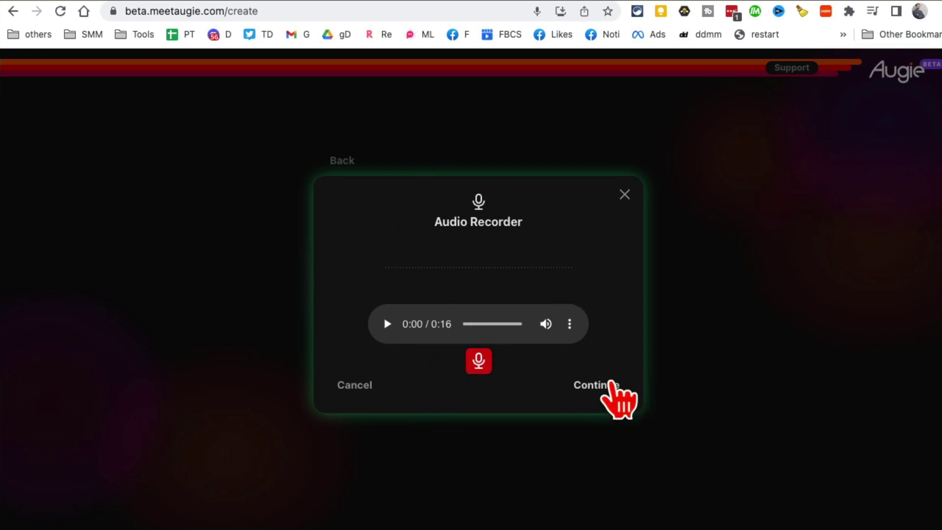
left_click(604, 387)
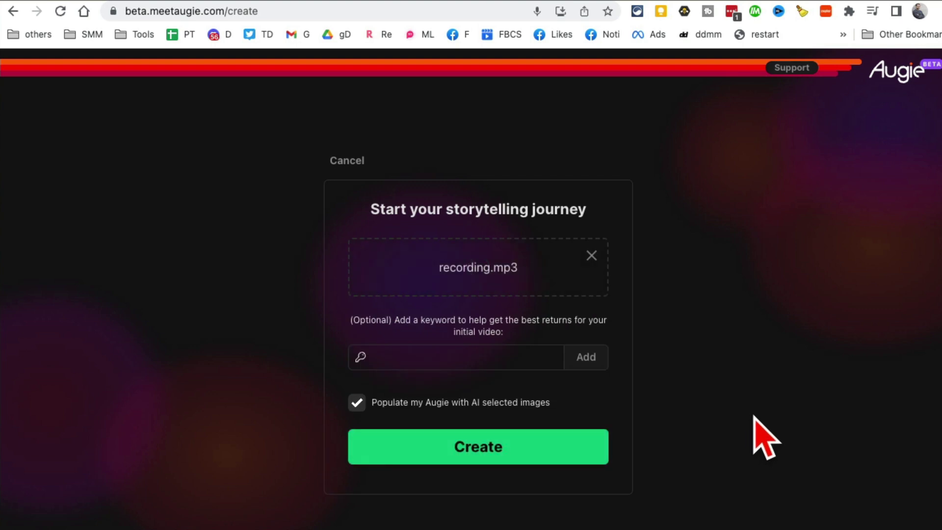
Add the keywords walking, dog and outside, then generate the video
left_click(490, 353)
left_click(726, 341)
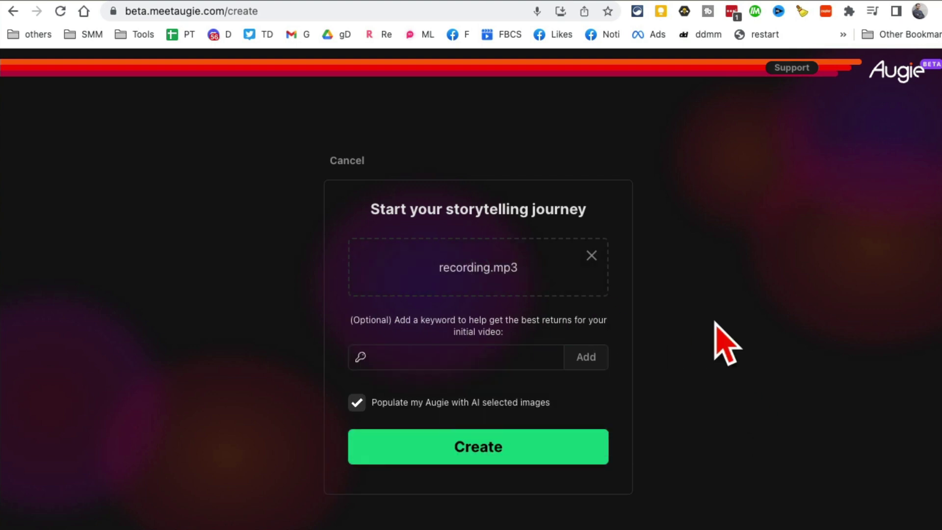
left_click(413, 359)
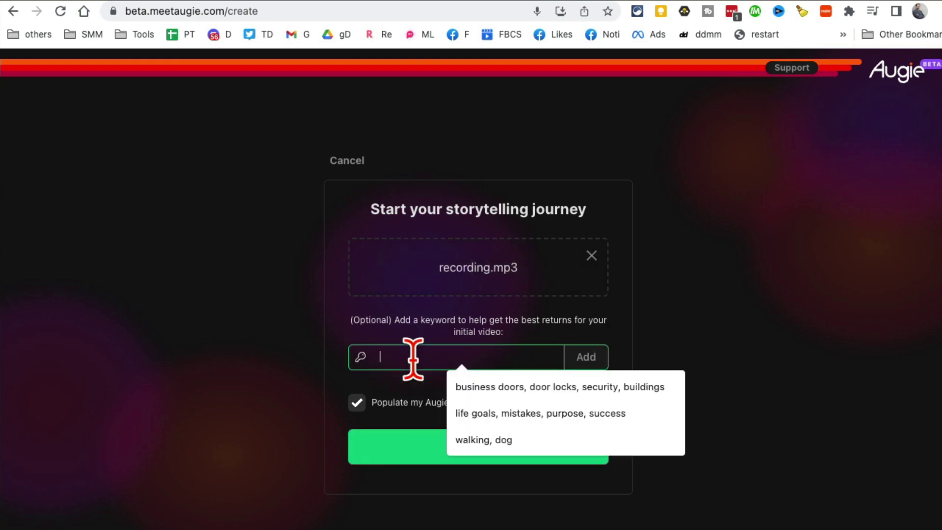
left_click(484, 442)
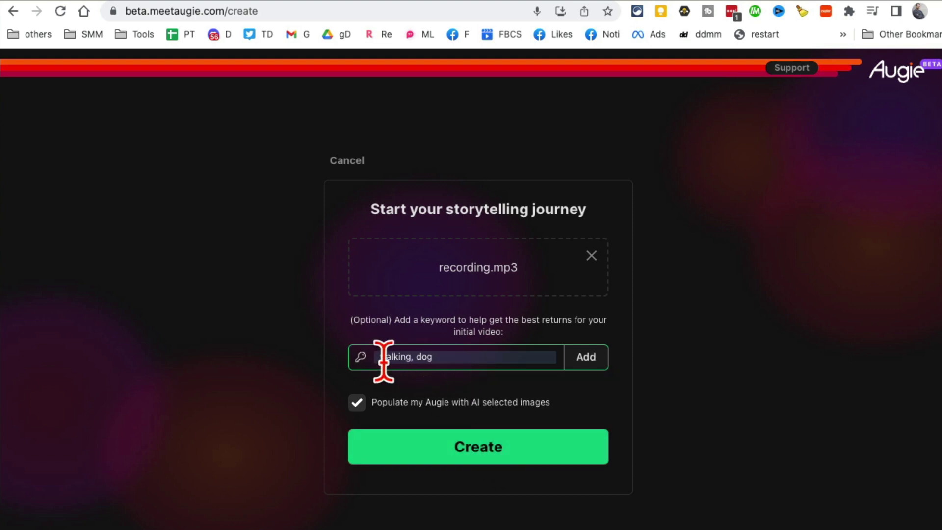
type(", outside")
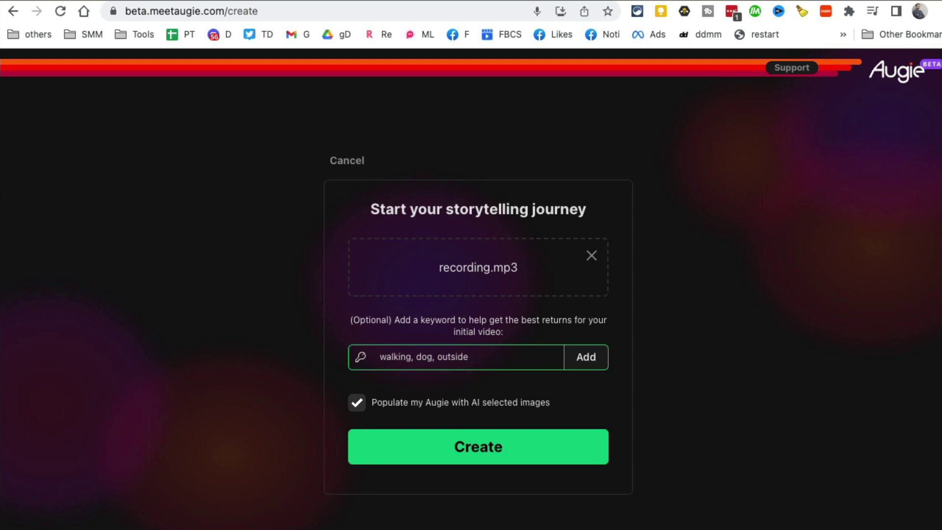
left_click(587, 361)
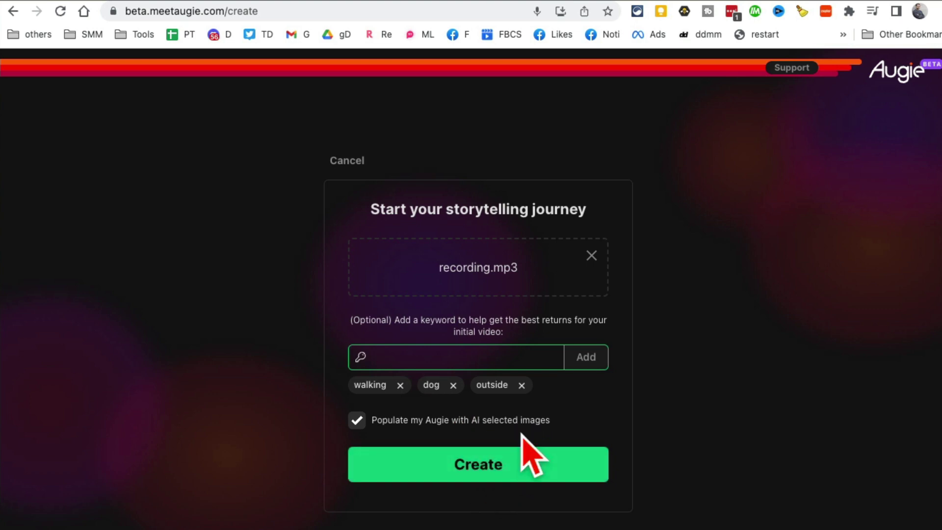
left_click(499, 466)
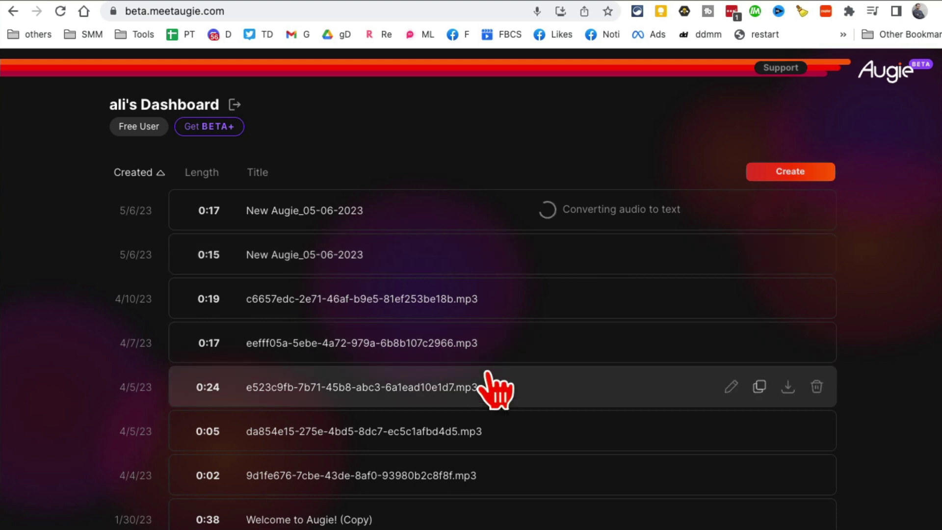
Scroll the dashboard while the new 0:17 video finishes converting audio to text
scroll(517, 385, "down", 1)
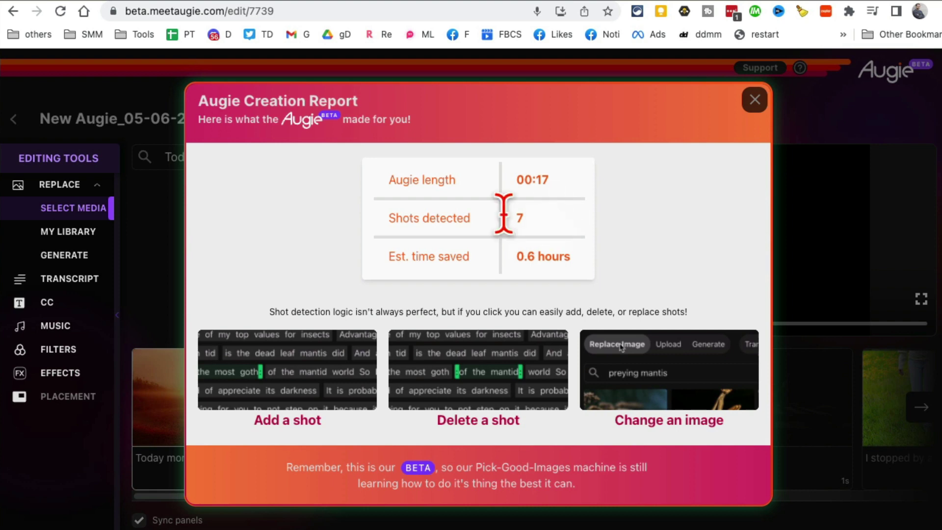
Check the Creation Report's 7 detected shots, then close the report
left_click_drag(540, 219, 516, 225)
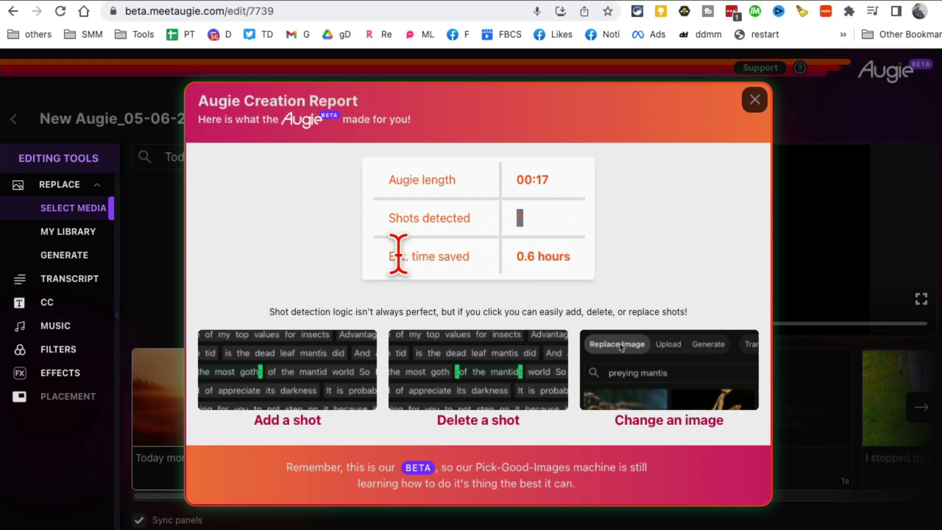
triple_click(569, 258)
left_click(608, 279)
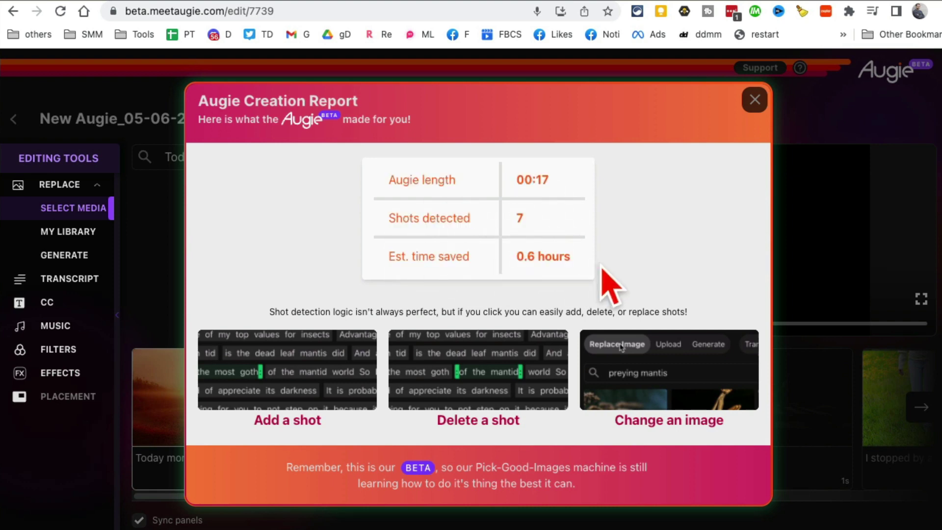
left_click(755, 100)
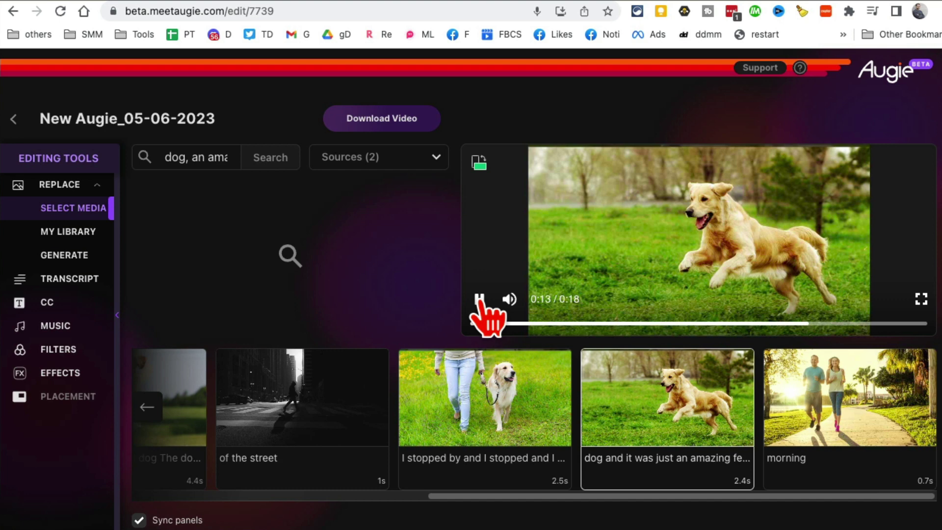
Pause the preview at 0:13 and drag the clip strip back and forth through the shots
left_click(480, 300)
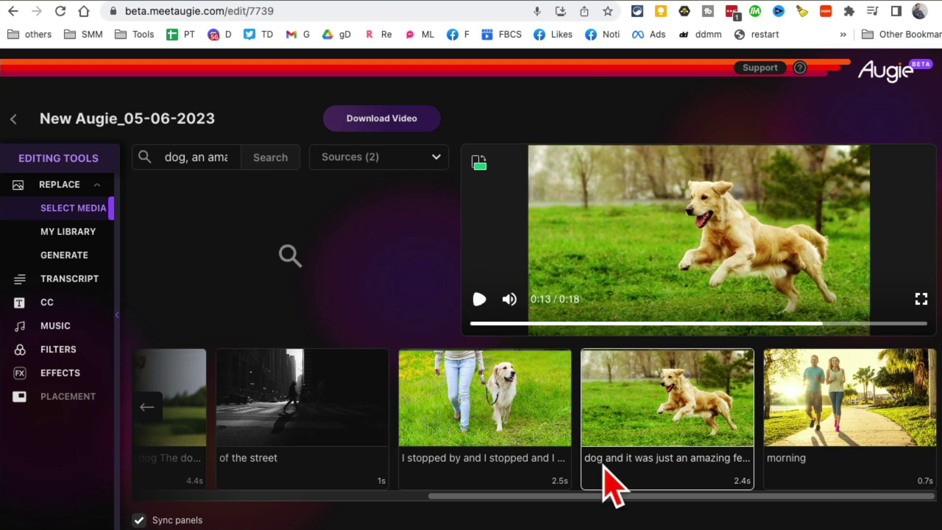
left_click_drag(580, 504, 287, 495)
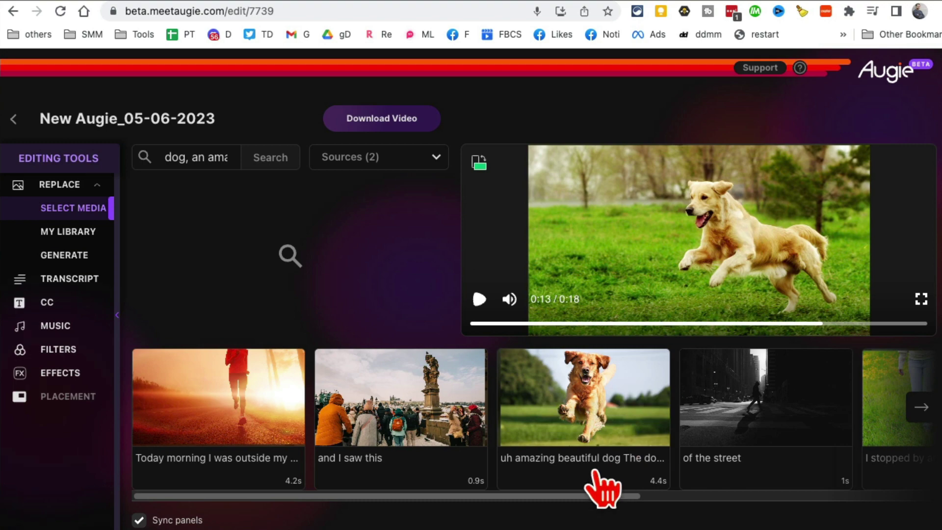
left_click_drag(572, 511, 862, 505)
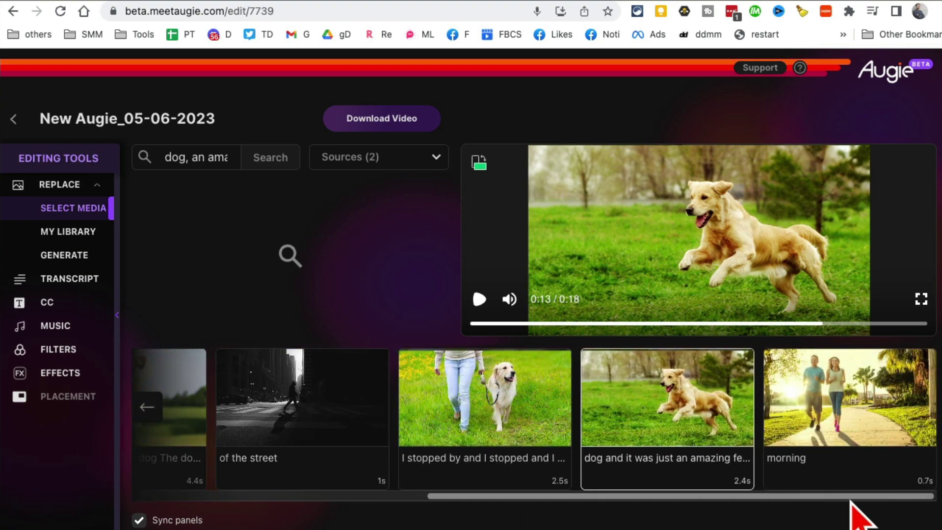
left_click_drag(852, 497, 454, 499)
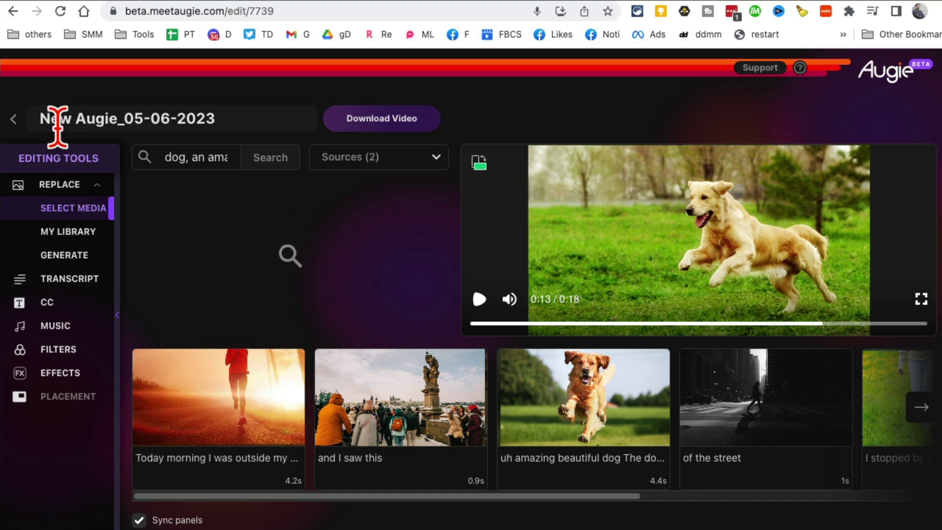
left_click(74, 231)
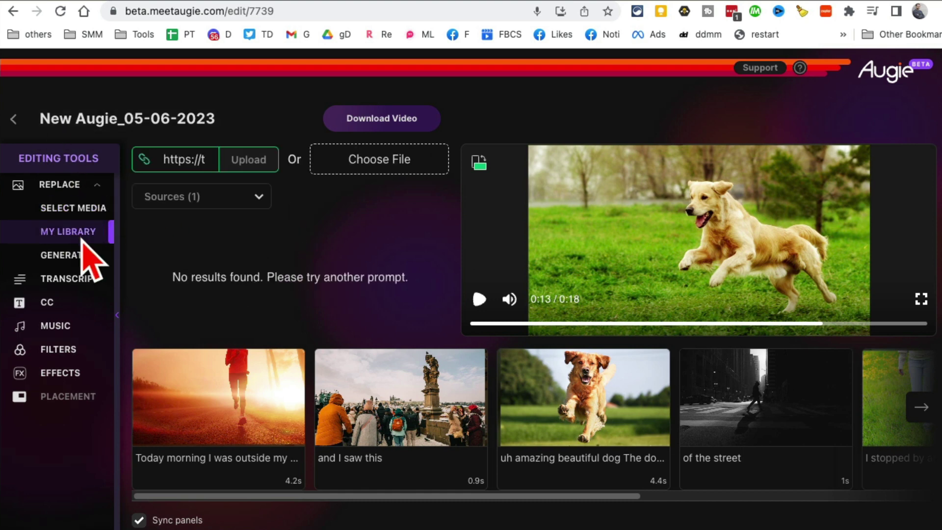
left_click(74, 257)
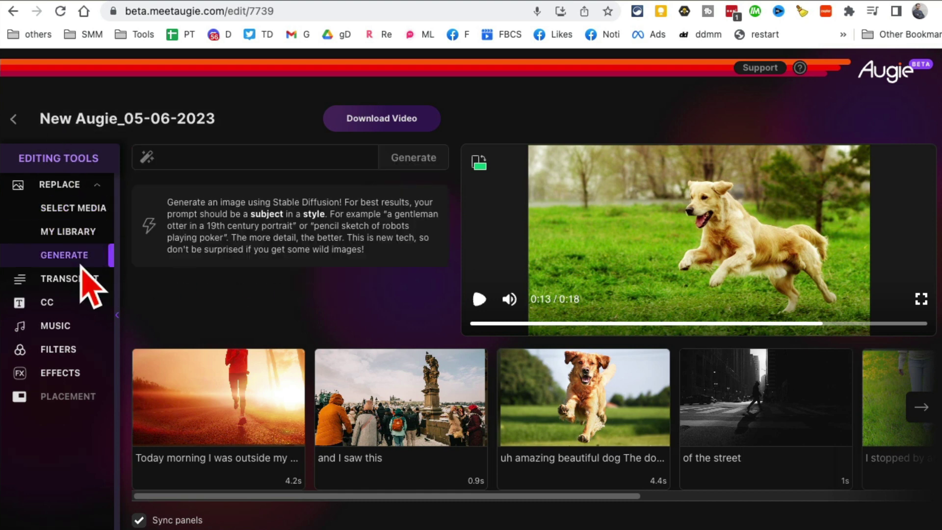
left_click(68, 187)
left_click(67, 187)
left_click(69, 187)
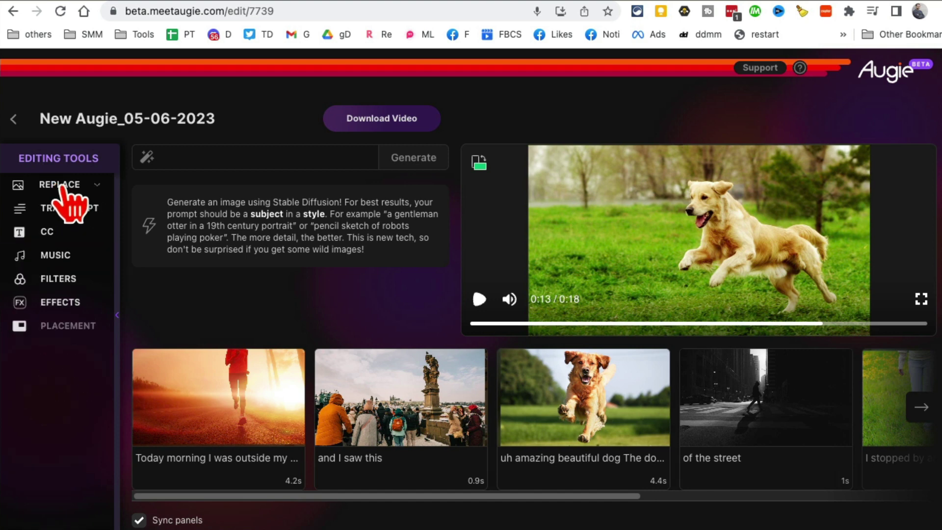
left_click(72, 210)
scroll(442, 295, "up", 2)
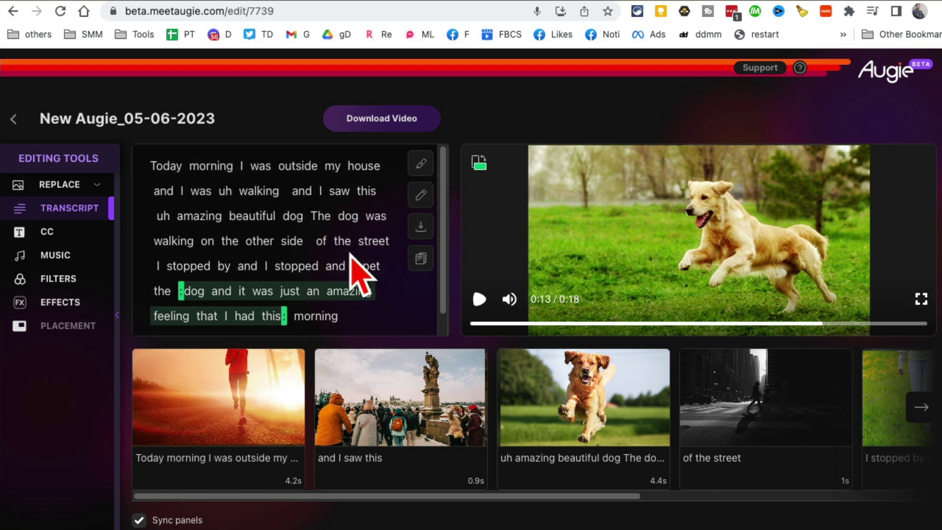
left_click(78, 186)
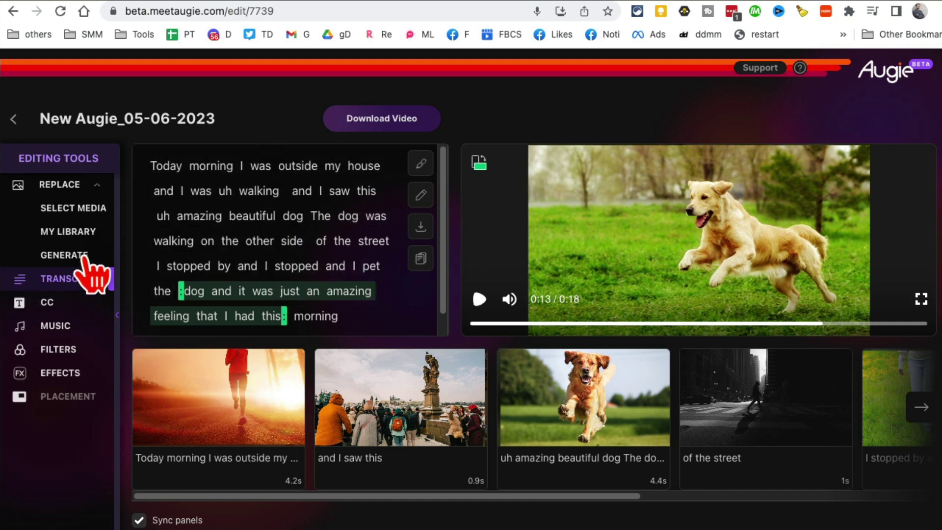
left_click(76, 211)
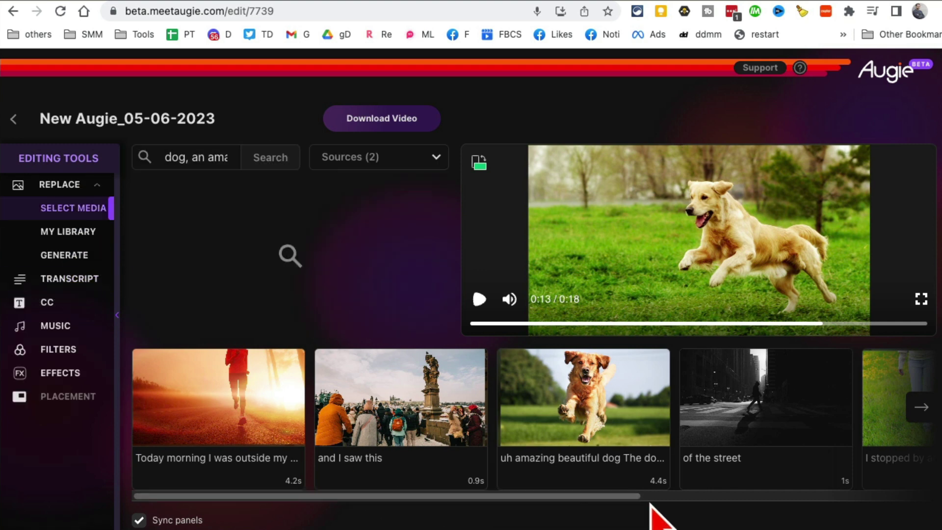
Swap the first scene's clip for footage of a man walking a dog in a park
left_click(221, 413)
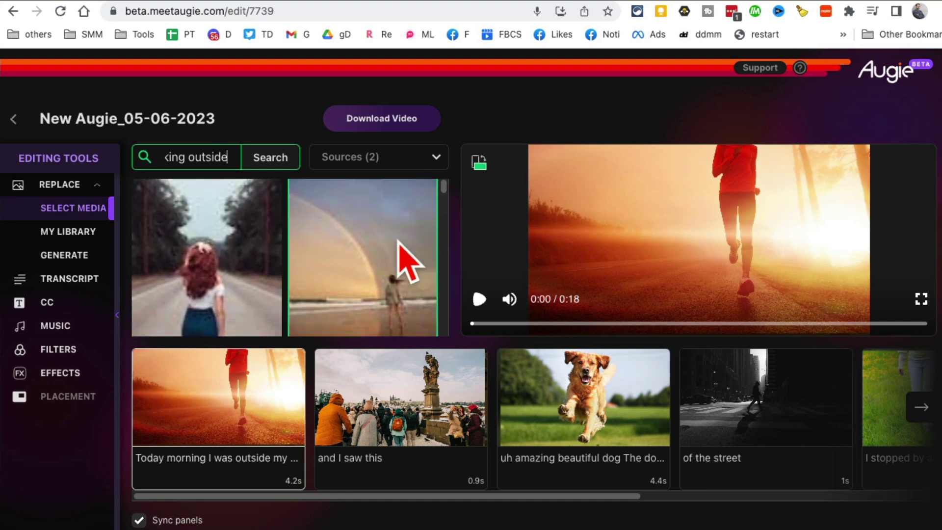
scroll(399, 246, "down", 3)
scroll(407, 260, "down", 10)
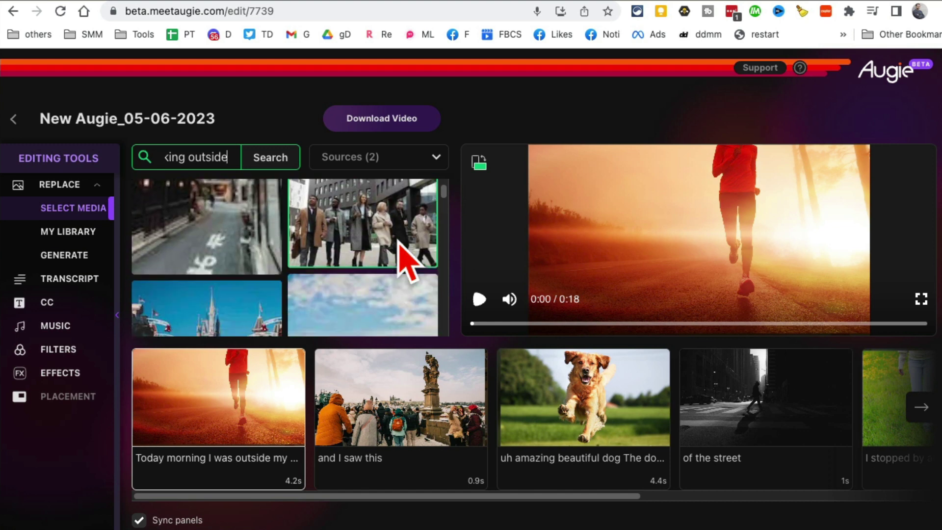
scroll(399, 241, "down", 5)
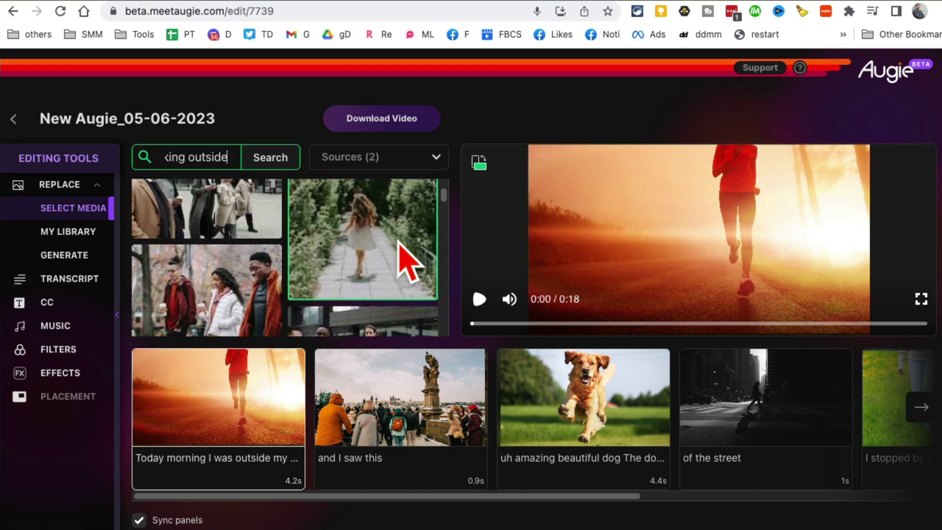
scroll(364, 263, "down", 3)
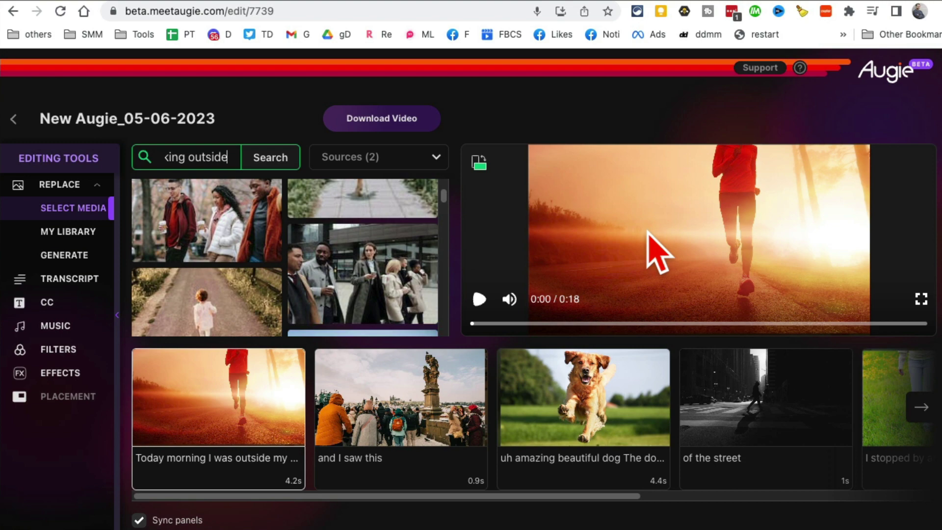
scroll(362, 256, "down", 4)
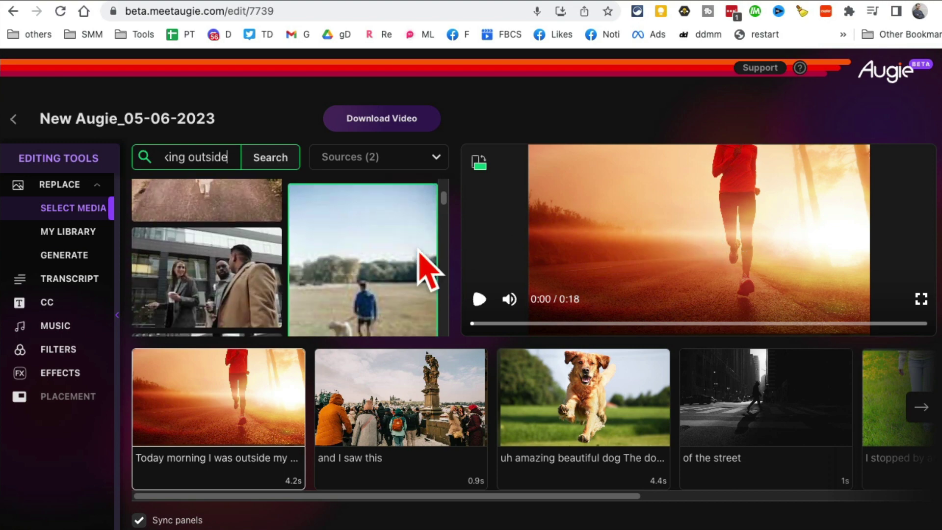
left_click(378, 257)
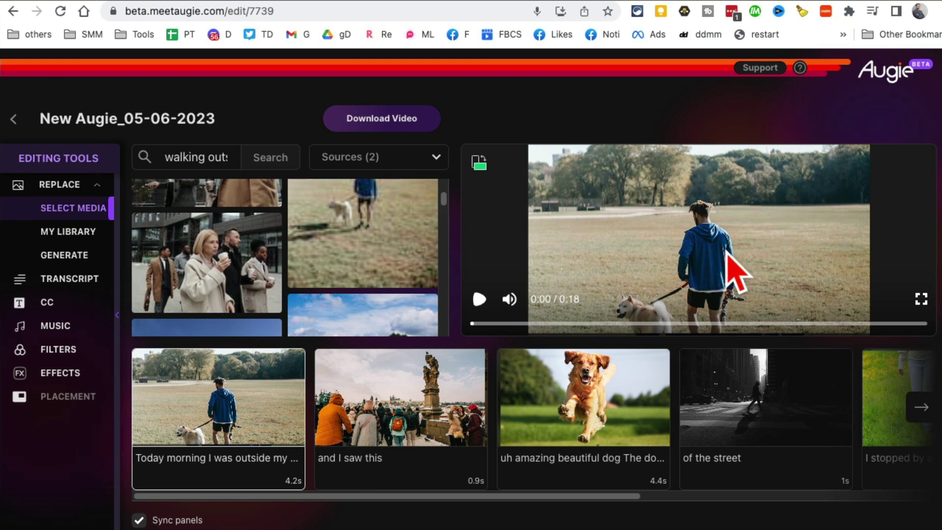
scroll(760, 265, "down", 1)
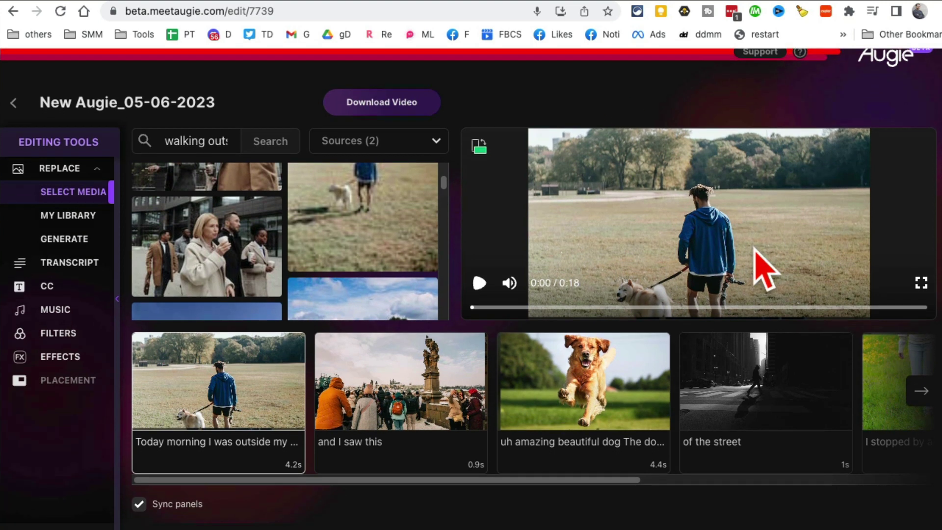
Step through the My Library, Generate, Transcript and CC panels, then scroll the Music track list
left_click(79, 216)
left_click(89, 239)
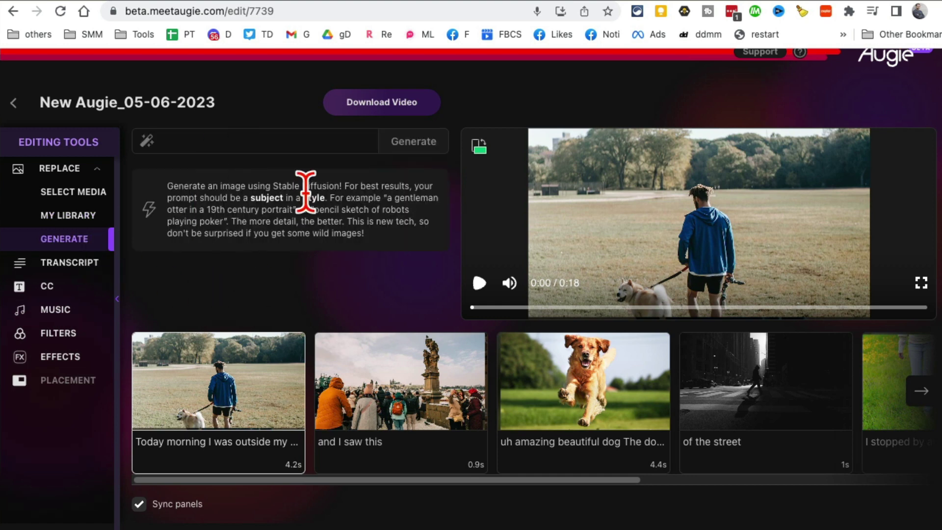
left_click(76, 265)
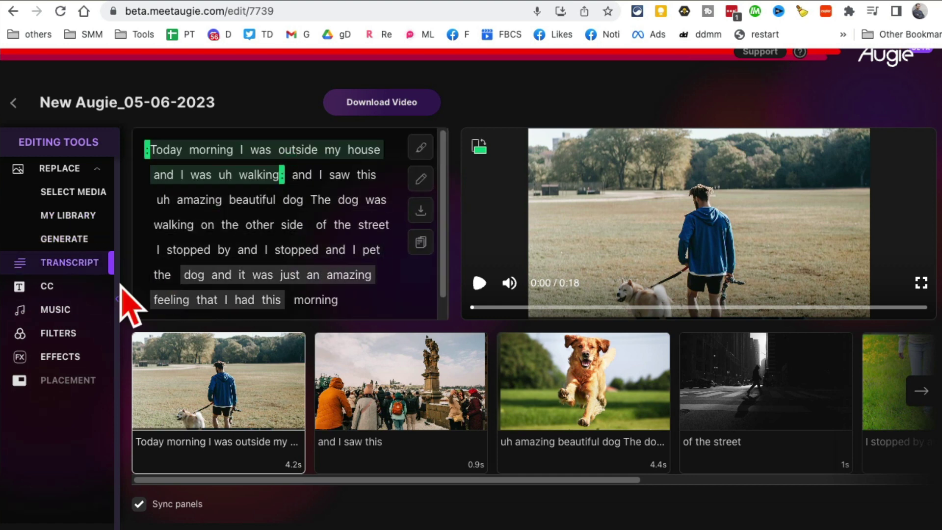
left_click(65, 291)
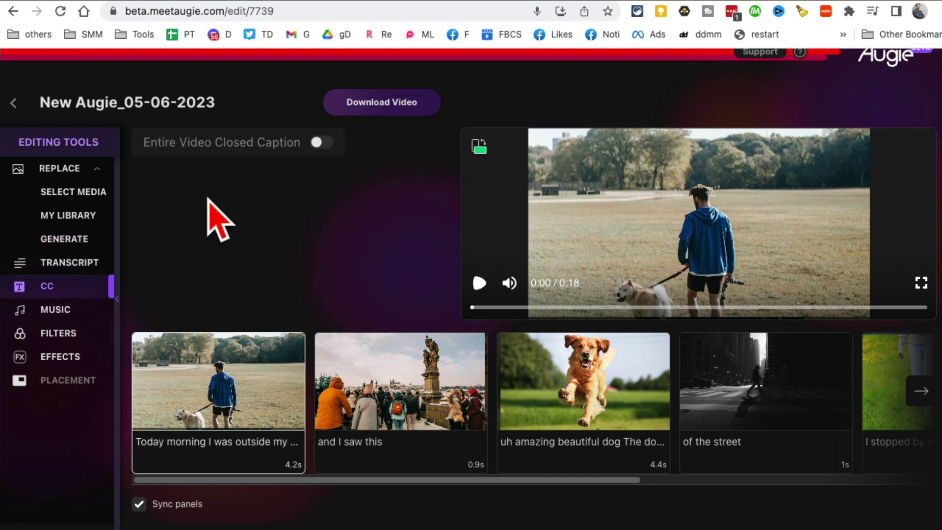
left_click(65, 314)
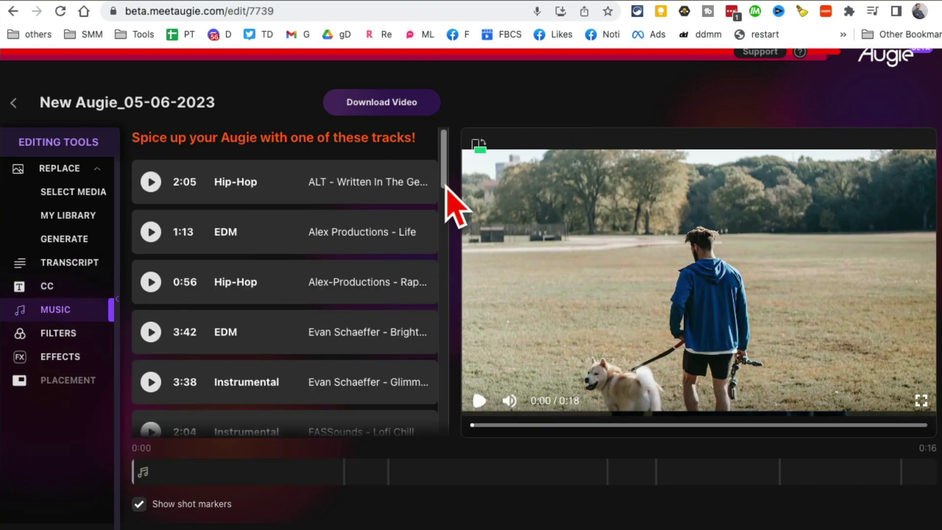
scroll(448, 220, "down", 3)
scroll(448, 219, "down", 2)
scroll(446, 241, "up", 5)
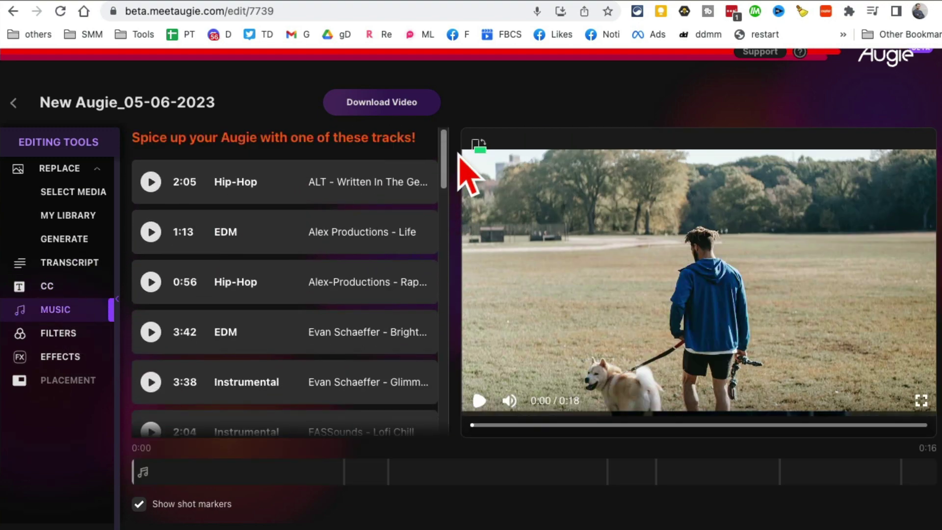
scroll(459, 204, "down", 1)
scroll(461, 177, "up", 1)
scroll(454, 221, "down", 3)
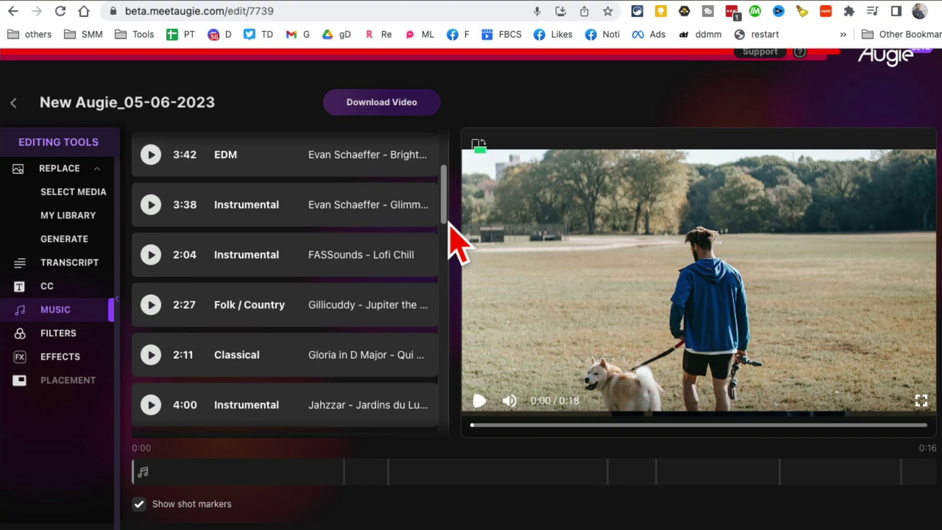
Try High Brightness, black-and-white, inverted and Low Brightness filters on the first scene
left_click(85, 337)
left_click(413, 317)
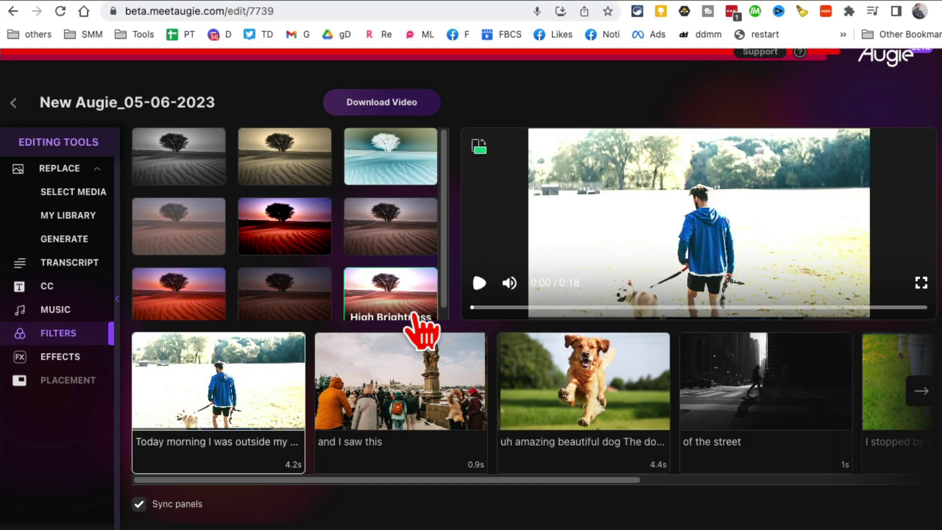
left_click(210, 169)
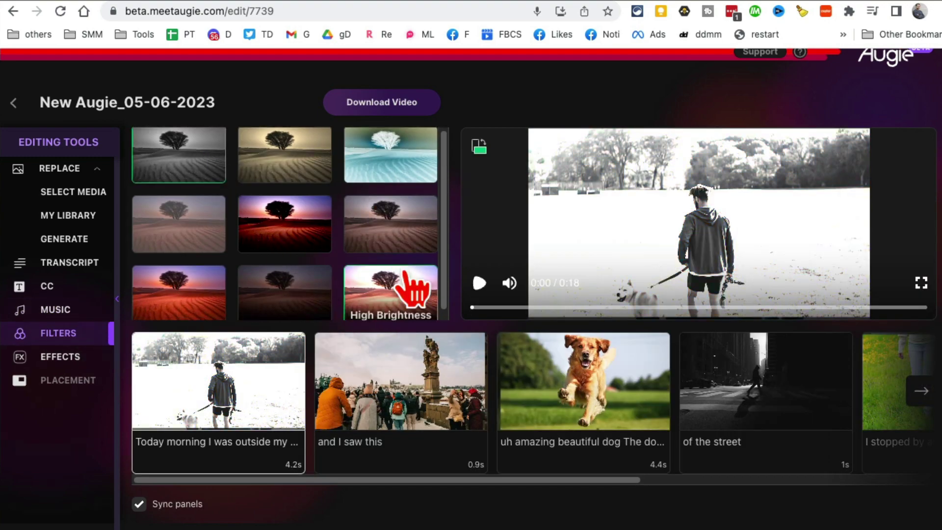
scroll(414, 290, "down", 1)
scroll(402, 226, "up", 1)
left_click(389, 164)
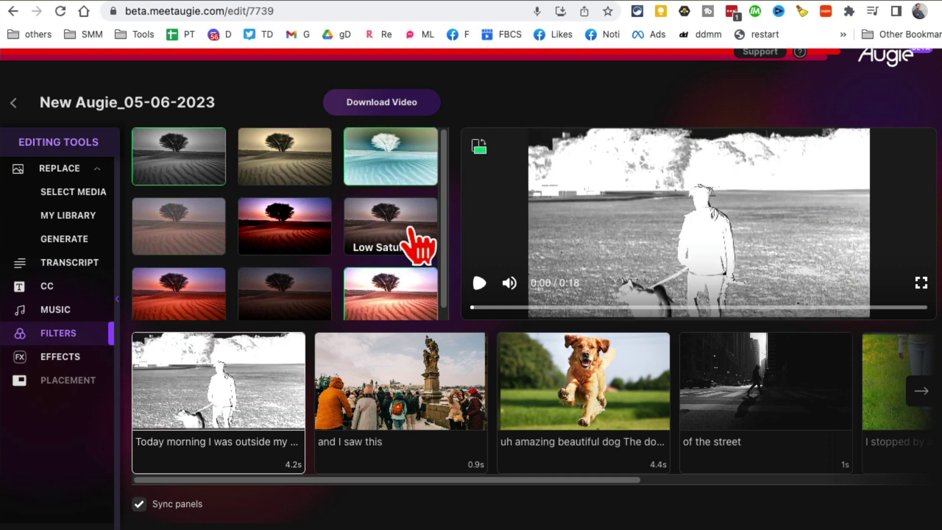
left_click(260, 316)
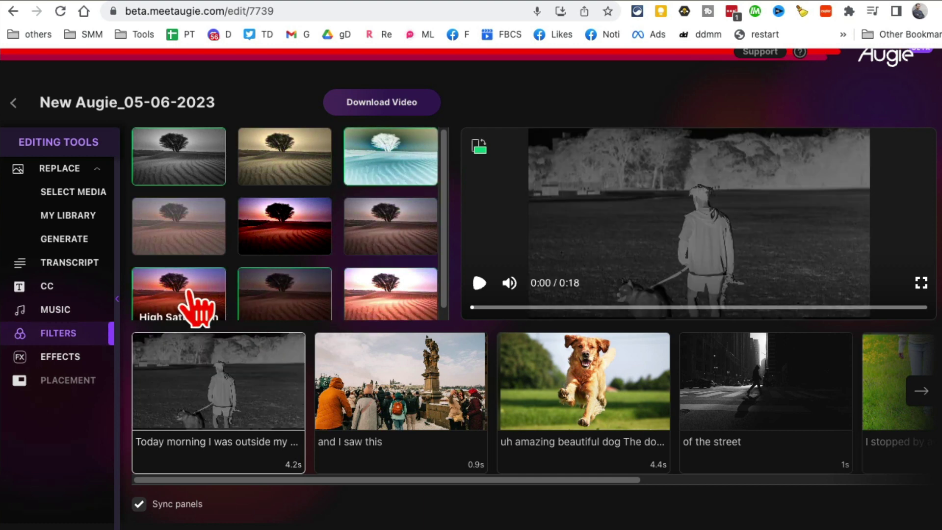
Apply the High Contrast filter to the first scene and show the Effects options
scroll(319, 295, "down", 1)
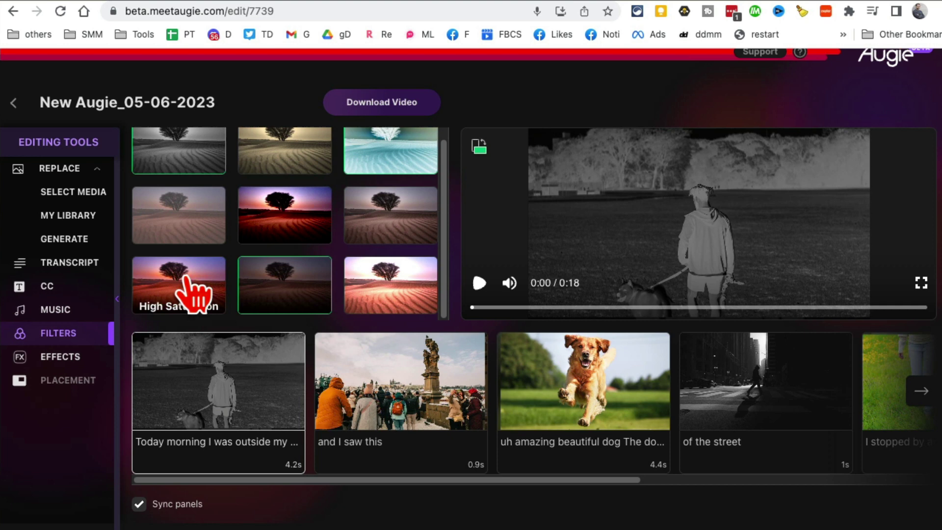
left_click(426, 401)
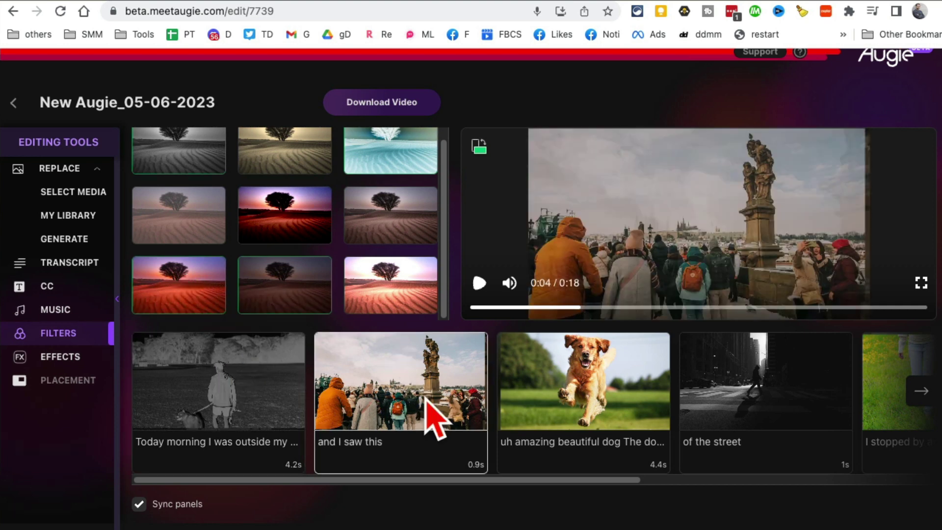
left_click(216, 349)
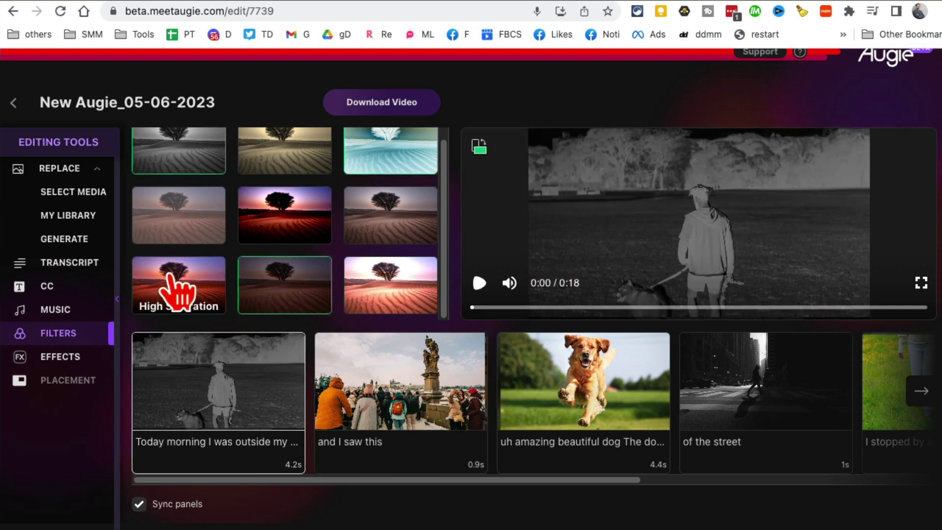
scroll(396, 221, "up", 1)
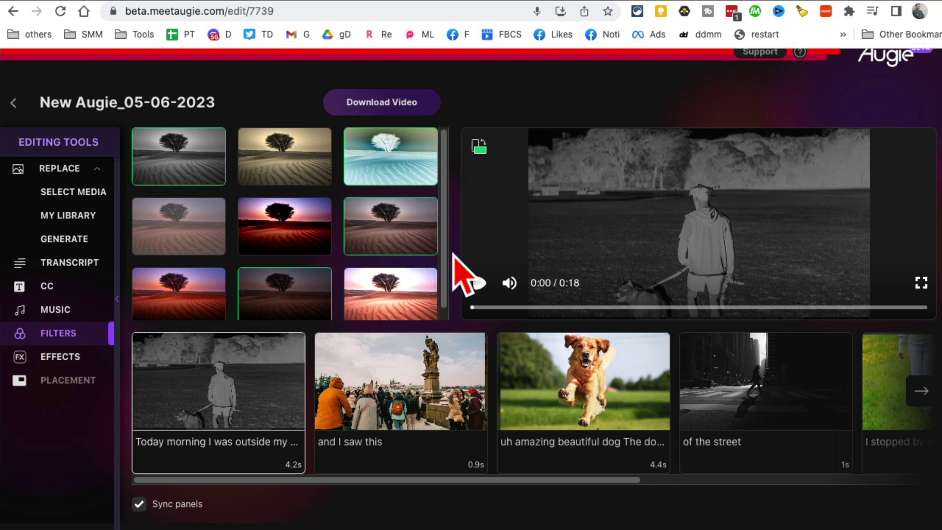
scroll(449, 294, "down", 1)
left_click(397, 302)
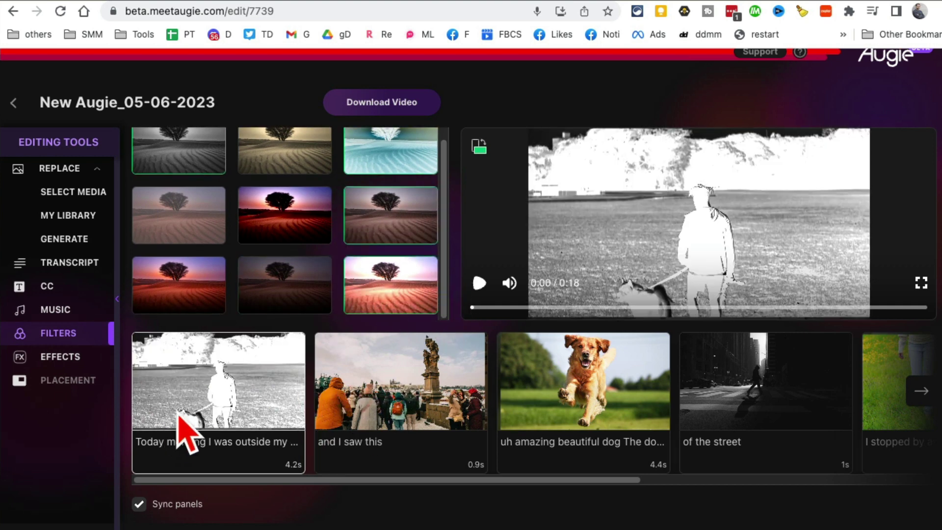
left_click(59, 359)
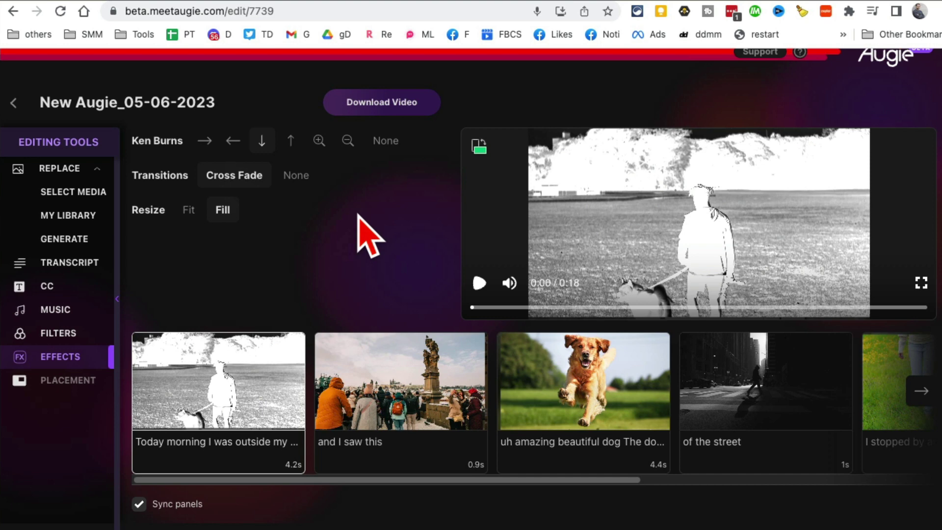
scroll(746, 265, "up", 1)
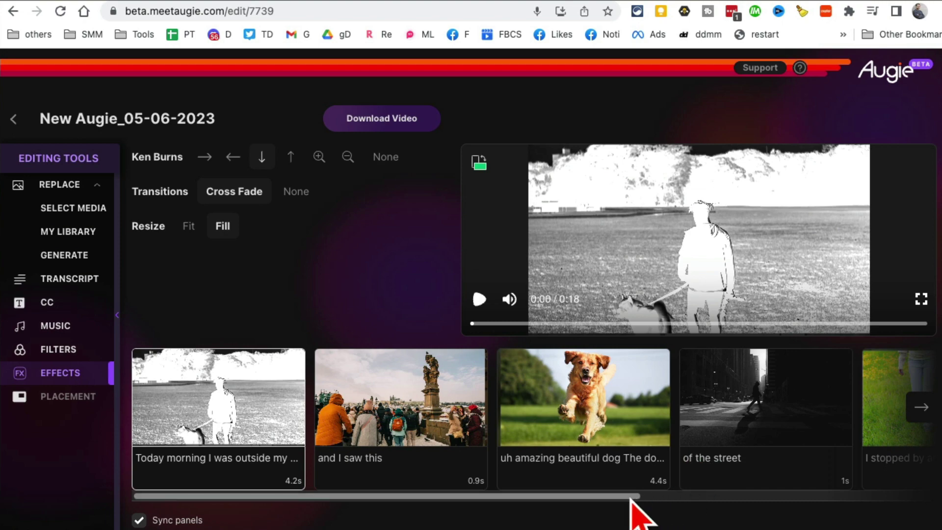
left_click_drag(633, 497, 587, 495)
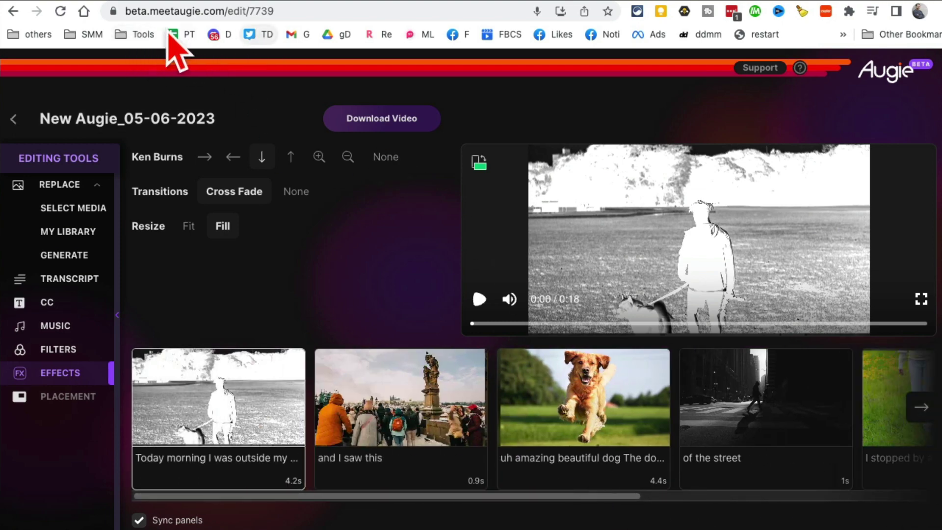